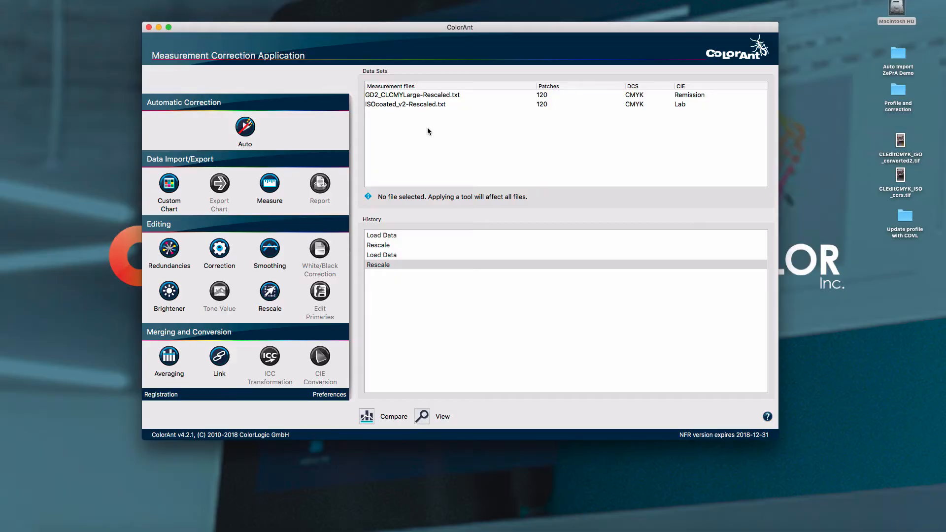
Compare the rescaled GD2_CLCMYLarge Remission data with the rescaled ISOcoated_v2 Lab data, marking patches from DeltaE-2000 of 5
click(383, 94)
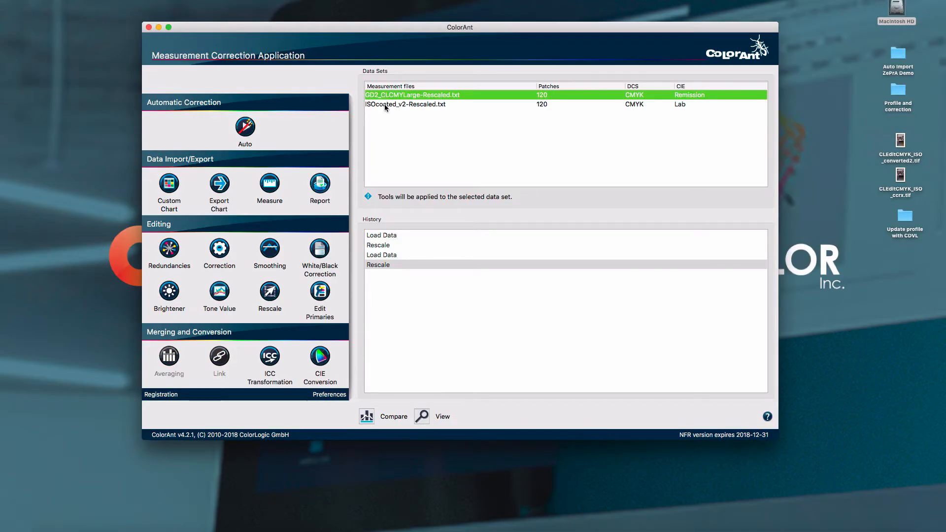
click(385, 105)
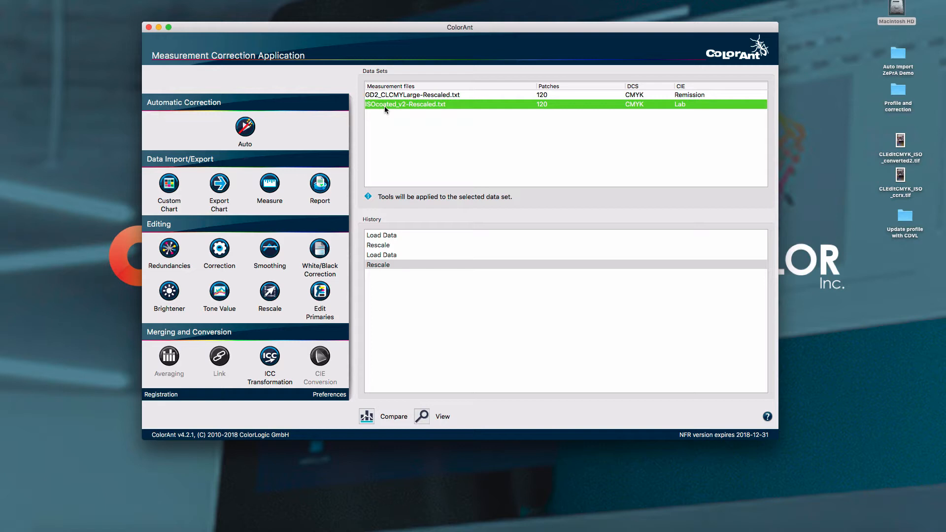
click(418, 129)
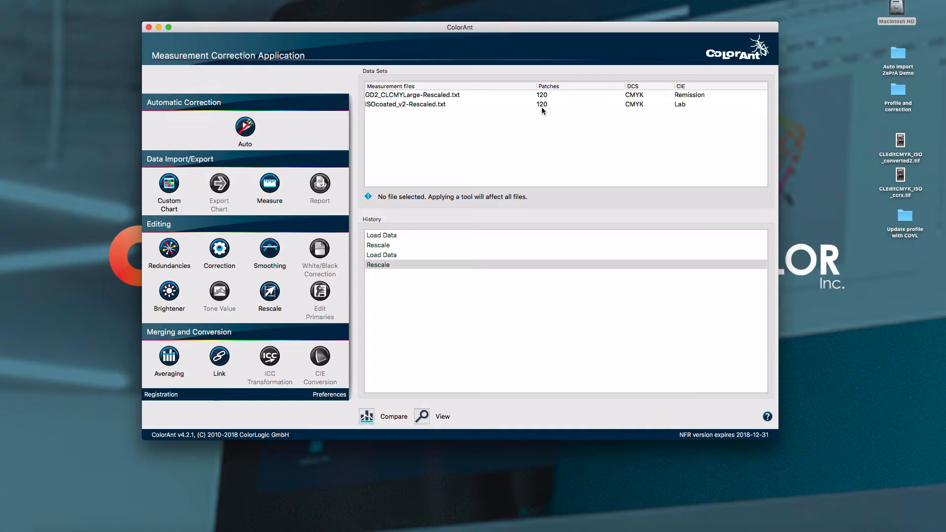
click(469, 104)
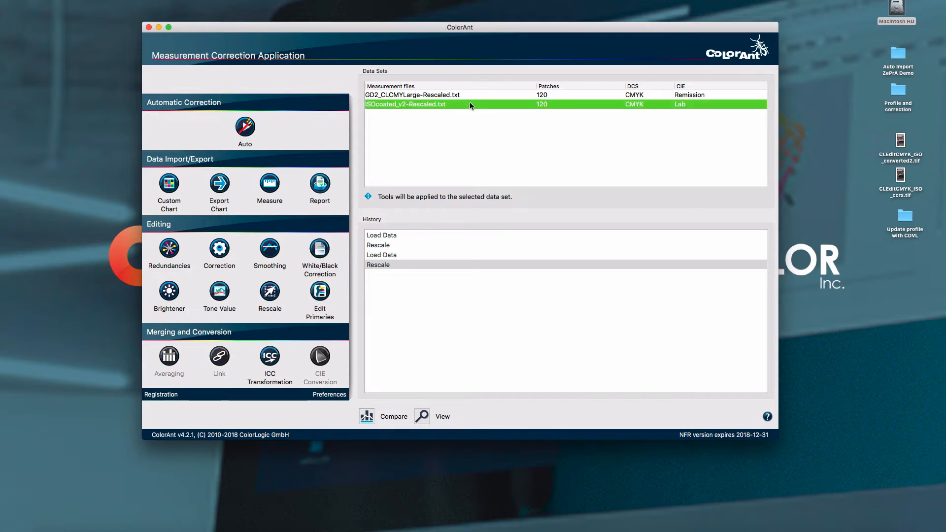
shift+click(467, 95)
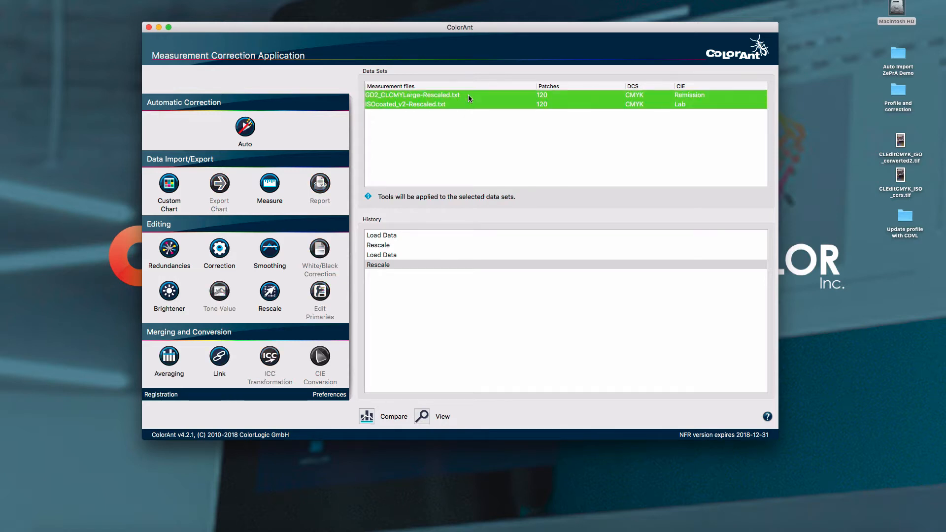
click(366, 416)
click(205, 26)
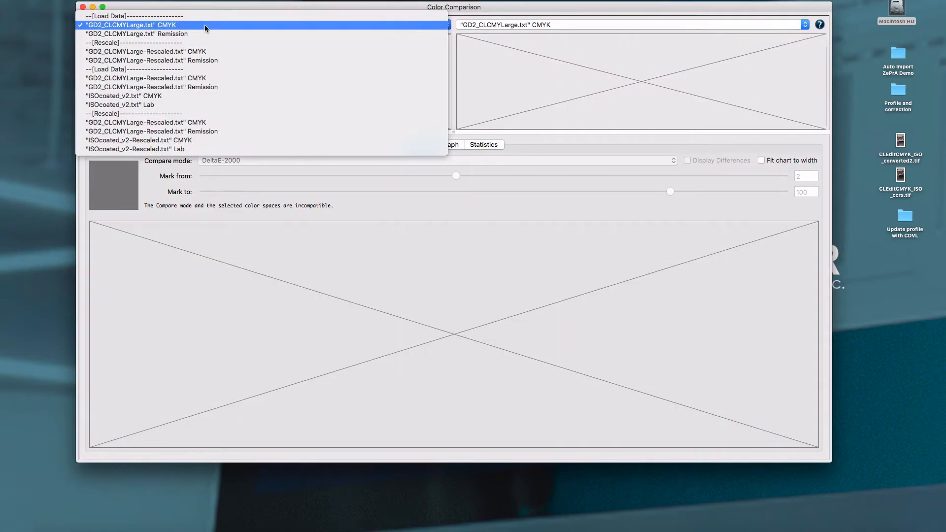
click(211, 132)
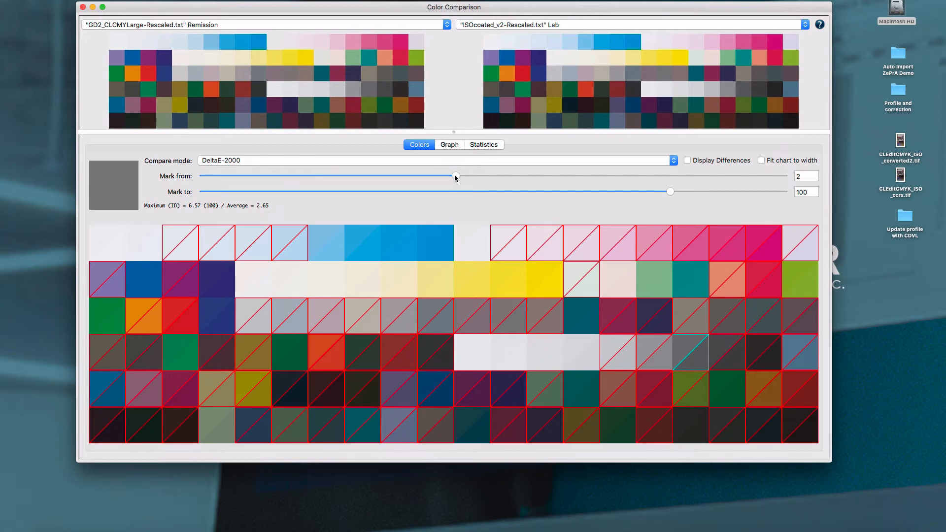
drag(489, 175, 494, 176)
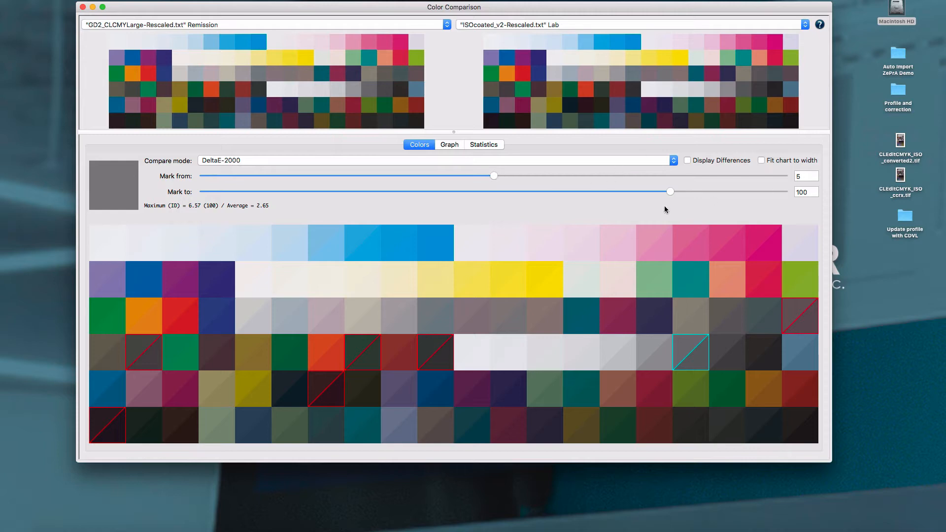
mouse_move(430, 364)
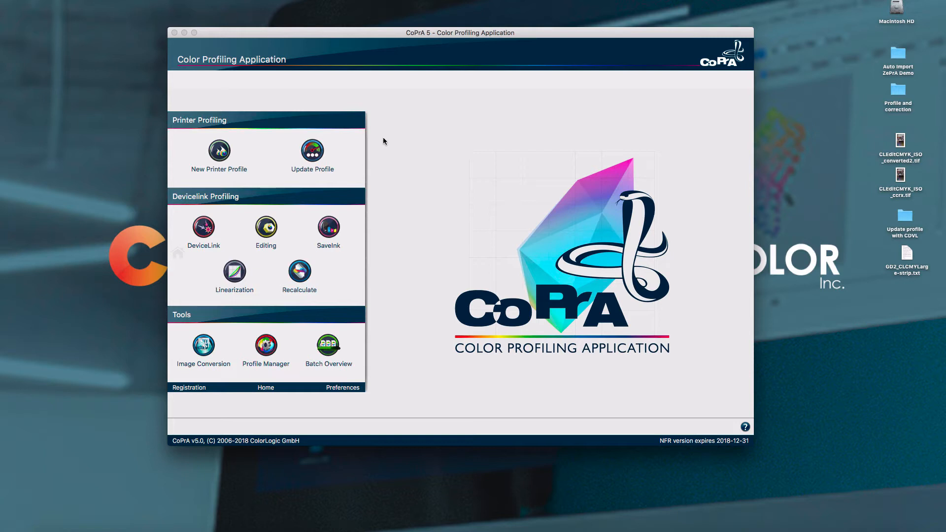
Switch to CoPrA, start a printer profile update and load the measurement file GD2_CLCMYLarge-strip.txt from the desktop
click(312, 157)
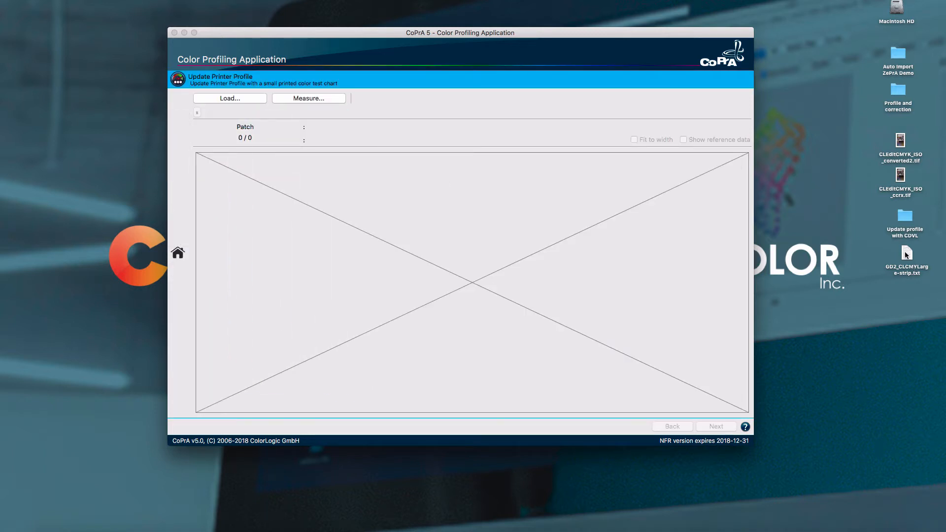
click(906, 254)
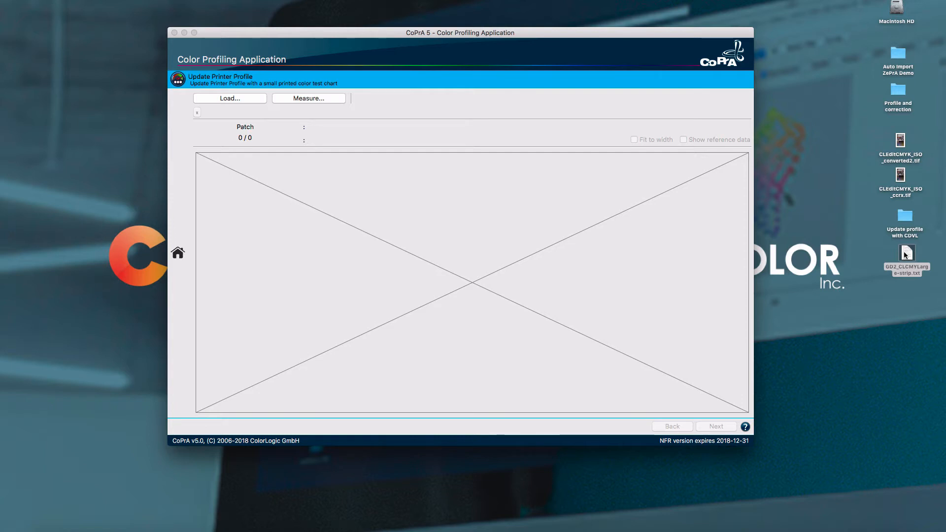
drag(905, 254, 394, 250)
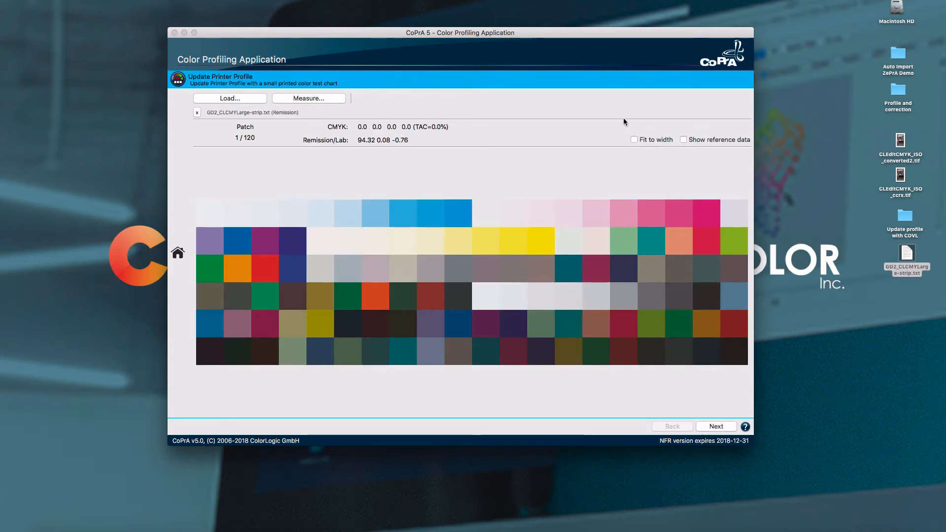
click(712, 428)
click(714, 427)
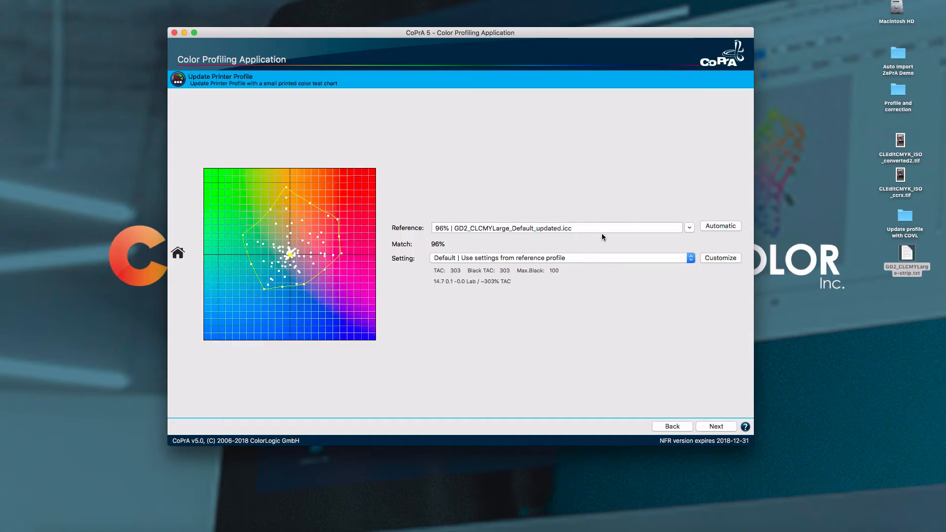
click(689, 226)
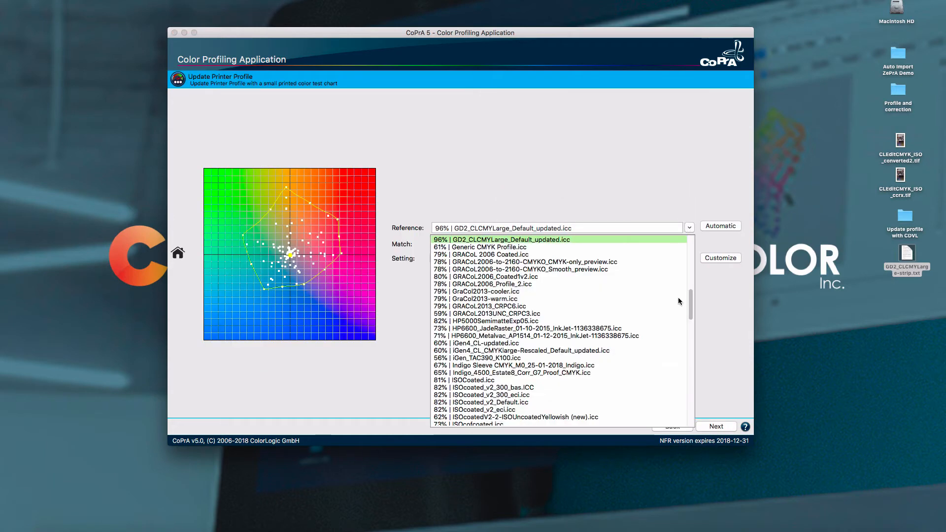
mouse_move(690, 295)
mouse_down()
mouse_move(685, 326)
mouse_move(684, 283)
mouse_up()
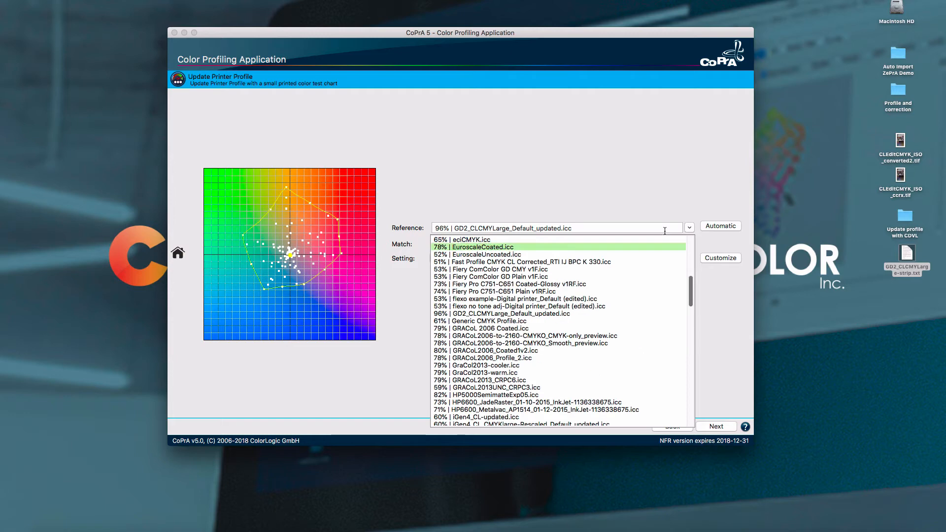
click(631, 203)
click(660, 425)
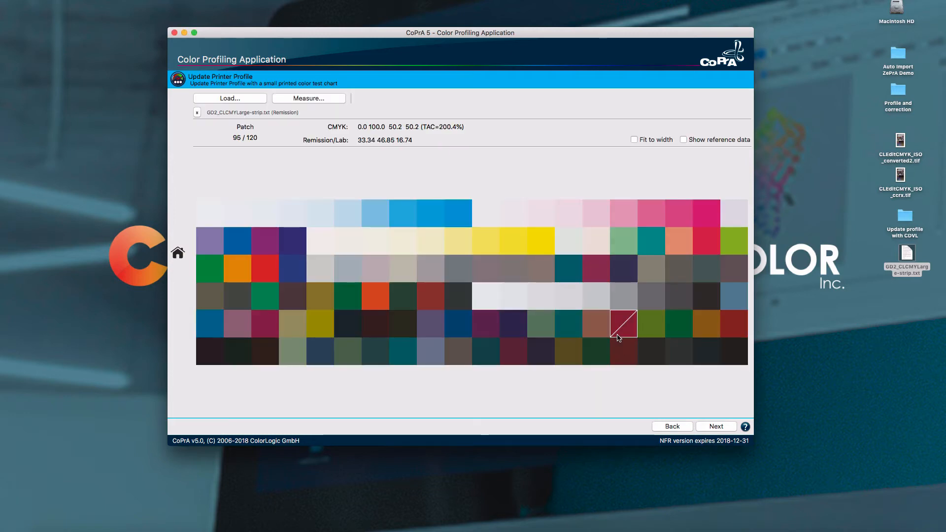
click(626, 1)
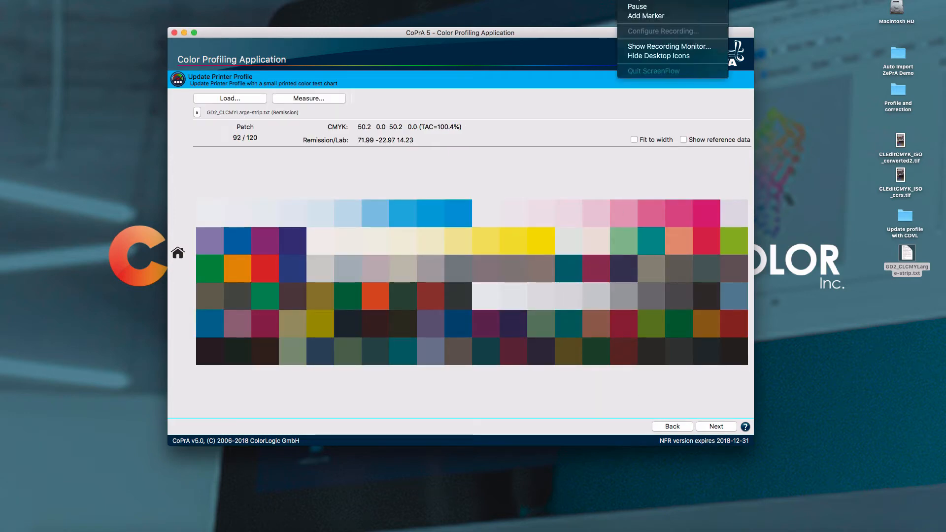
click(631, 16)
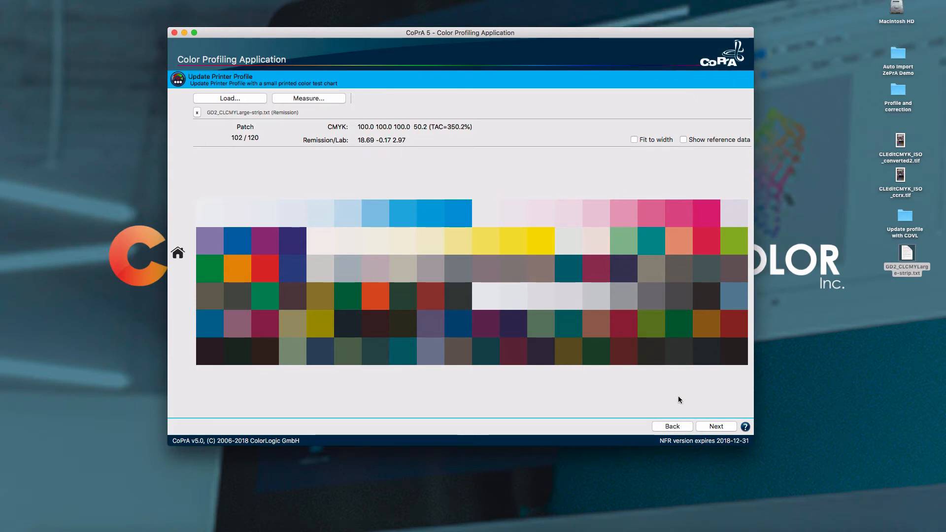
Update the profile against the reference ISOcoated_v2_eci.icc, using the default settings from the reference profile
click(716, 427)
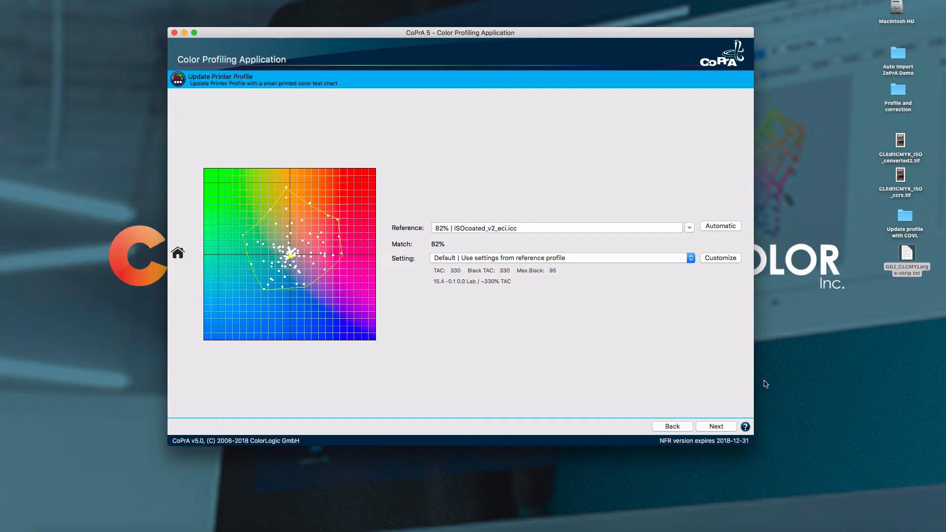
click(716, 426)
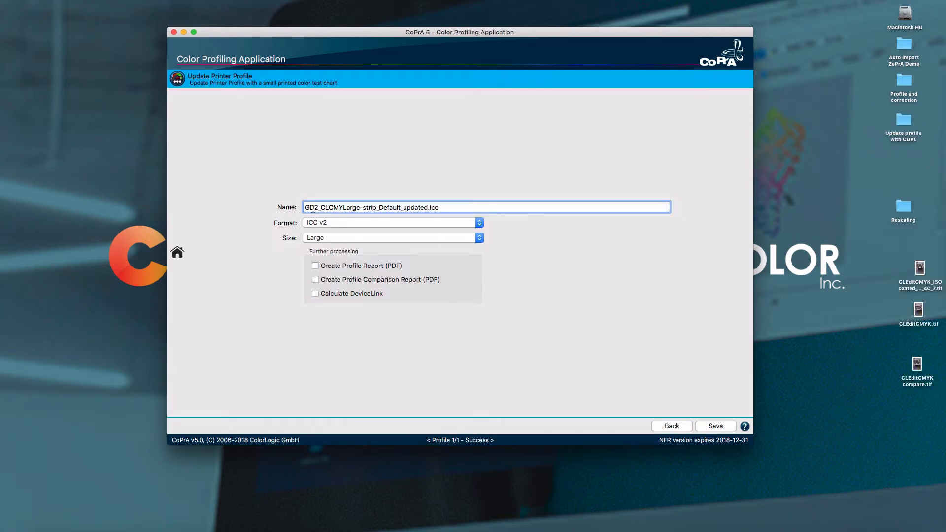
Enable the PDF profile comparison report and the DeviceLink calculation for the updated GD2_CLCMYLarge-strip profile
key(shift+Right)
key(shift+Right)
key(shift+Right)
key(shift+Right)
key(shift+Right)
key(shift+Right)
key(shift+Right)
key(shift+Right)
key(shift+Right)
key(shift+Right)
key(shift+Right)
key(shift+Right)
key(shift+Right)
key(shift+Right)
click(359, 282)
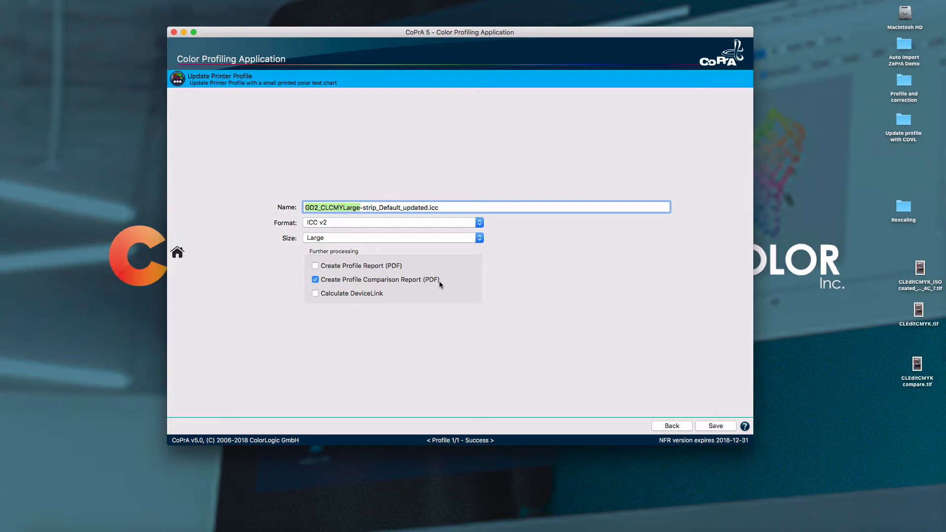
click(335, 293)
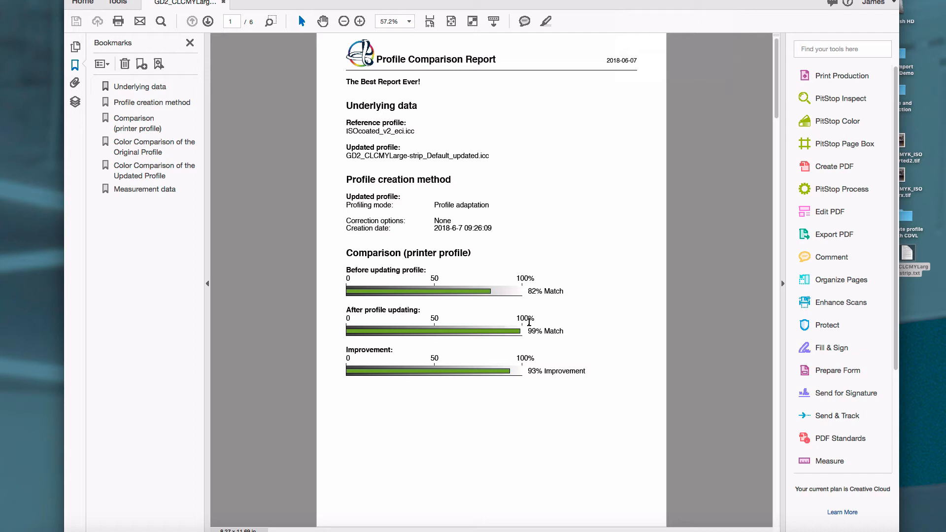
Highlight the match percentage after profile updating in the Profile Comparison Report and return to the profile update
drag(529, 331, 555, 331)
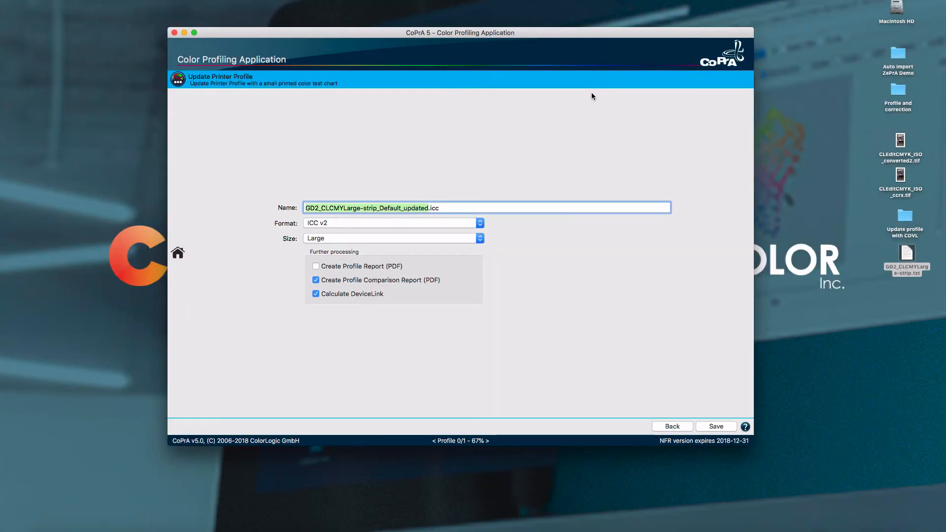
click(556, 251)
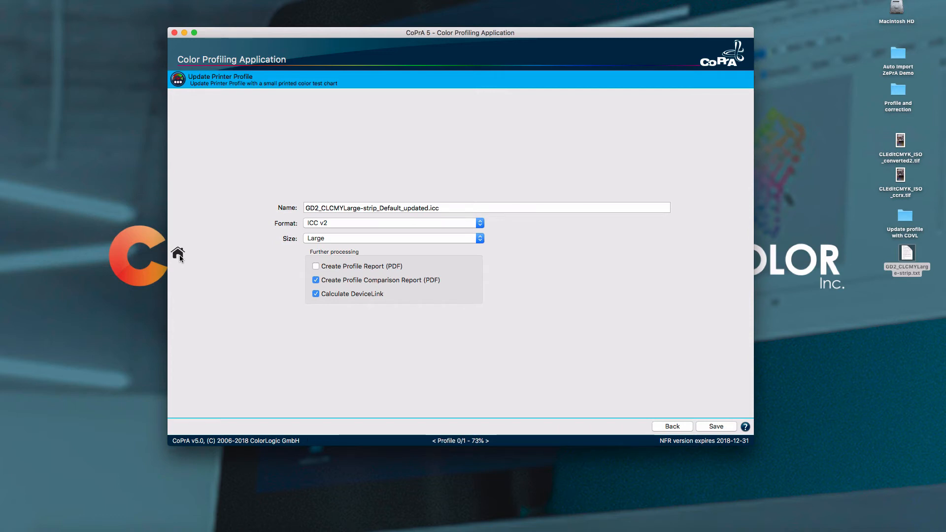
click(179, 255)
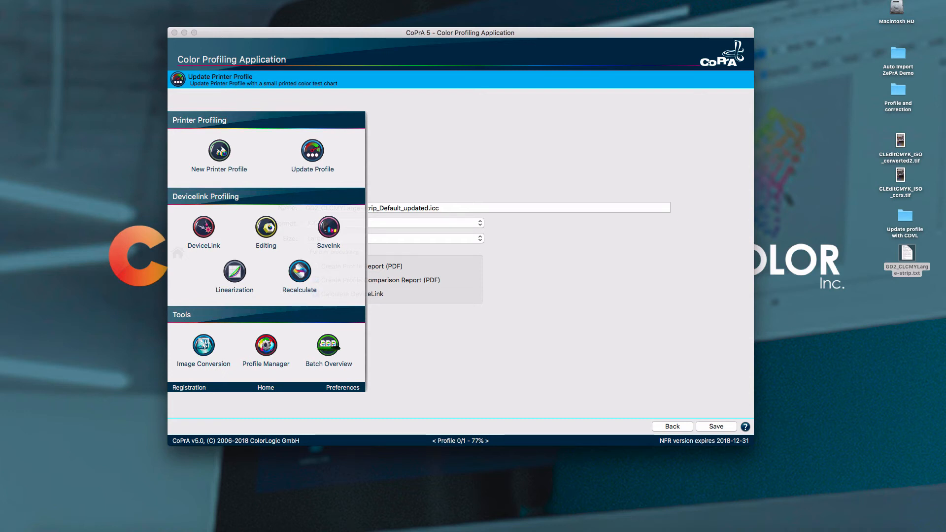
click(624, 1)
click(633, 6)
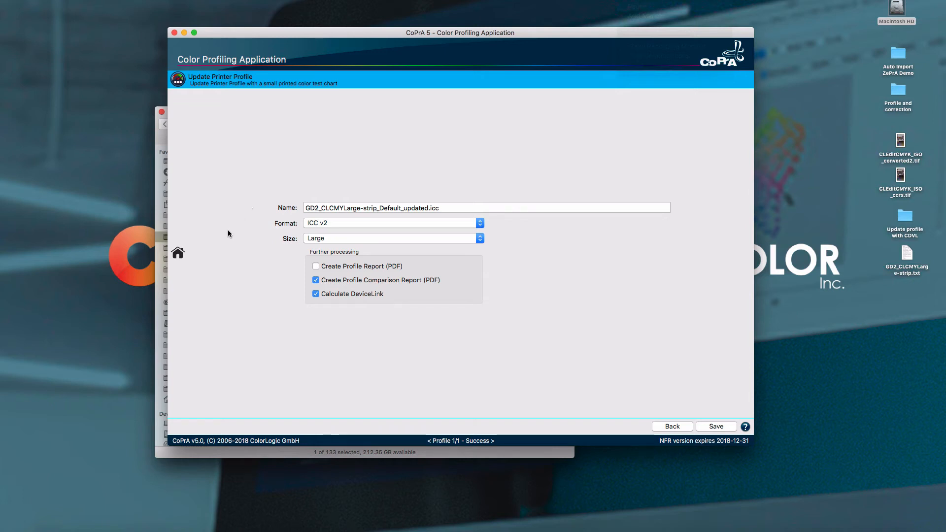
Open Image Conversion and choose the DeviceLink ISOcoated_v2_eci-TO-CL-Demo-GD2_CLCMYsmall-Rescaled_Default_updated.icc as source profile for CLEditCMYK_ISO.tif
click(179, 252)
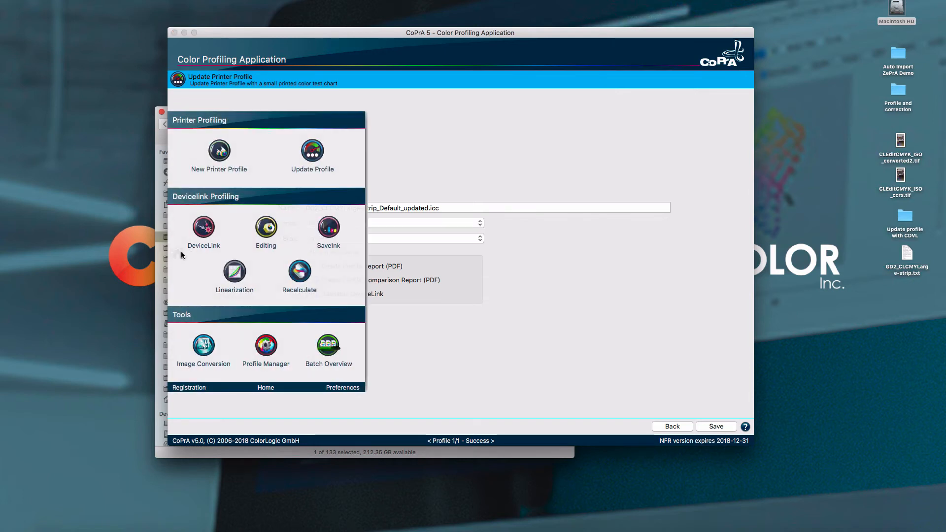
click(202, 347)
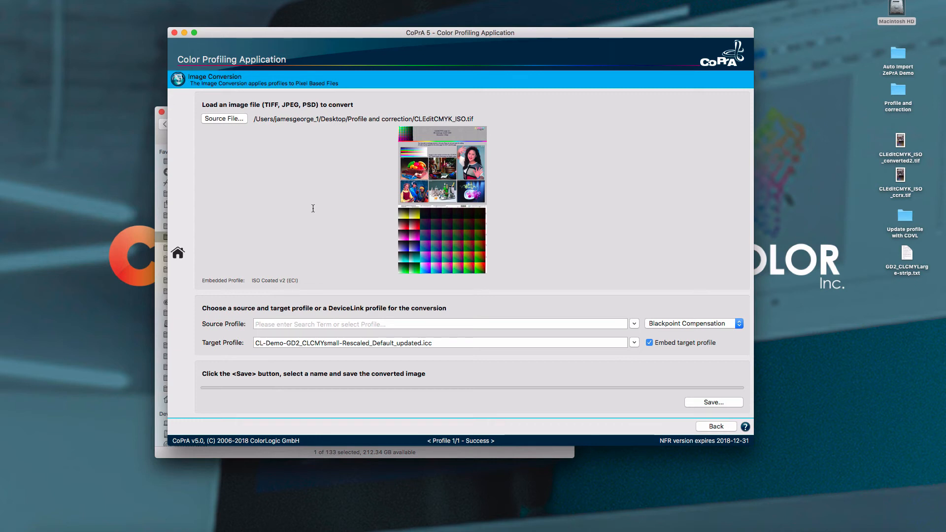
click(314, 325)
text(ISOcoated_v2_eci-TO-CL-Demo-GD2_CLCMYsmall-Rescaled_Default_updated)
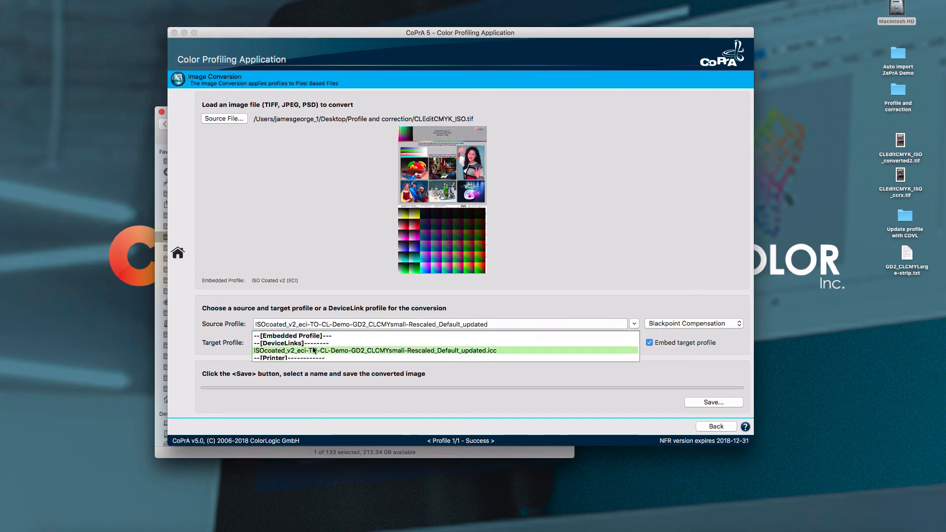
click(523, 345)
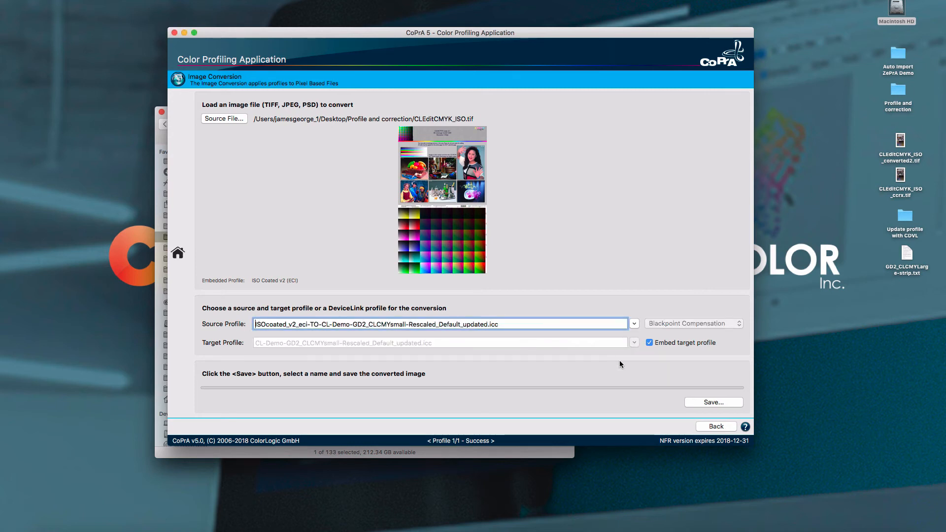
Save the converted image to the Desktop as "CLEditCMYK_ISO_converted dvl.tif"
click(698, 403)
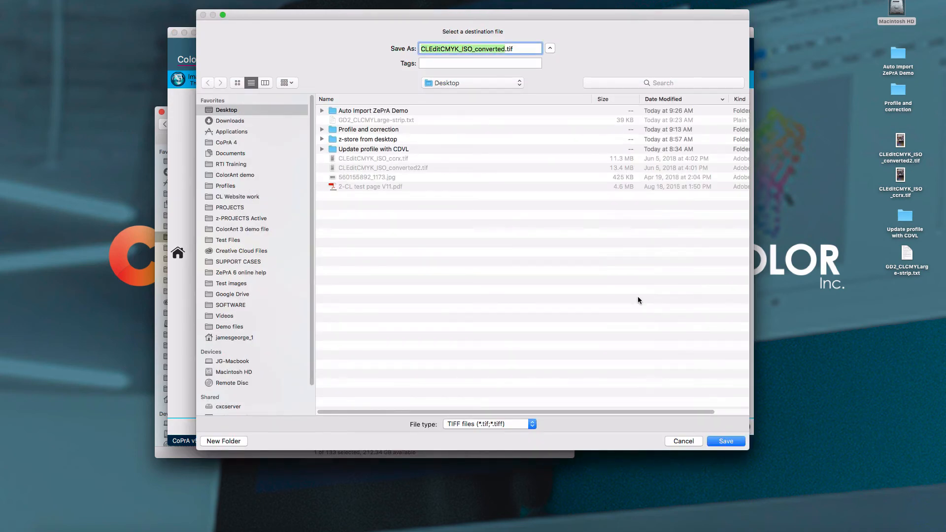
click(502, 48)
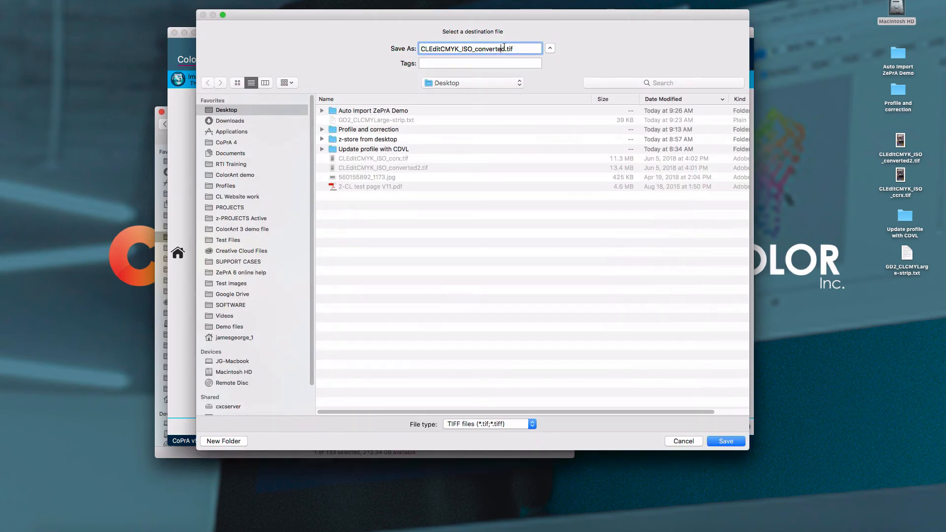
click(504, 49)
text(dvl)
click(734, 443)
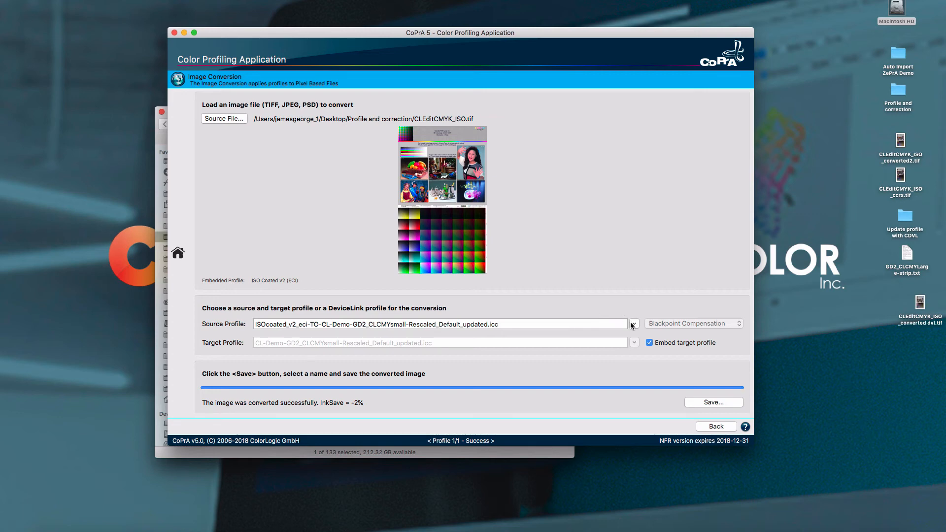
click(634, 324)
scroll(552, 370, up, 5)
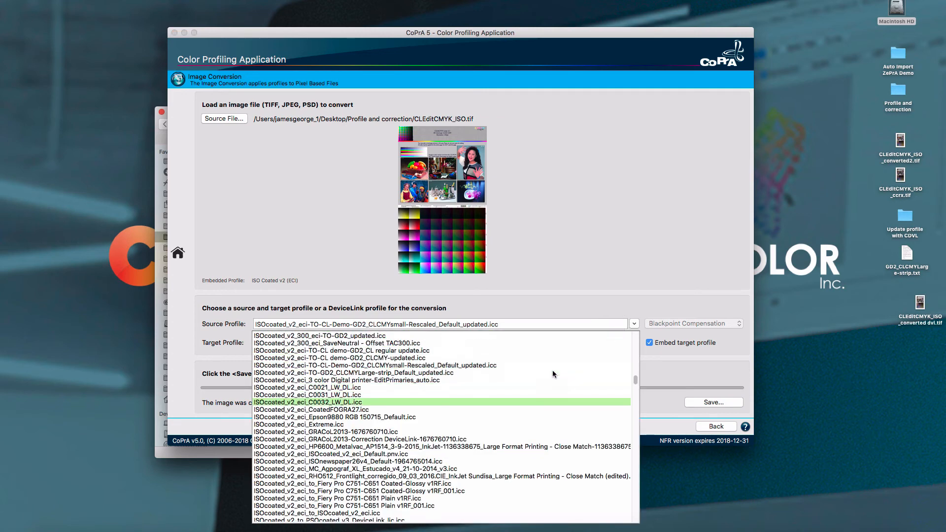
scroll(553, 373, up, 3)
scroll(552, 370, up, 8)
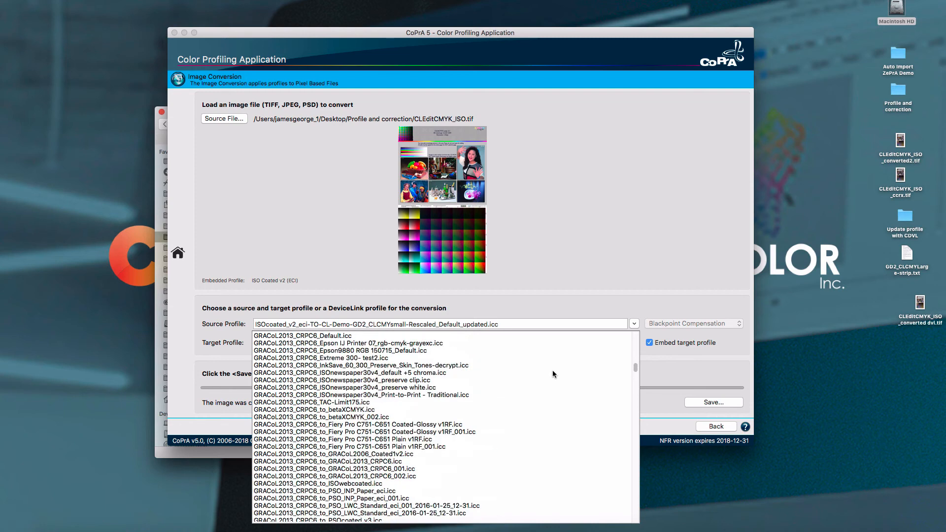
click(550, 320)
Filter the source profiles by "iso c" and choose the embedded ISO Coated v2 (ECI) profile as source profile
click(540, 325)
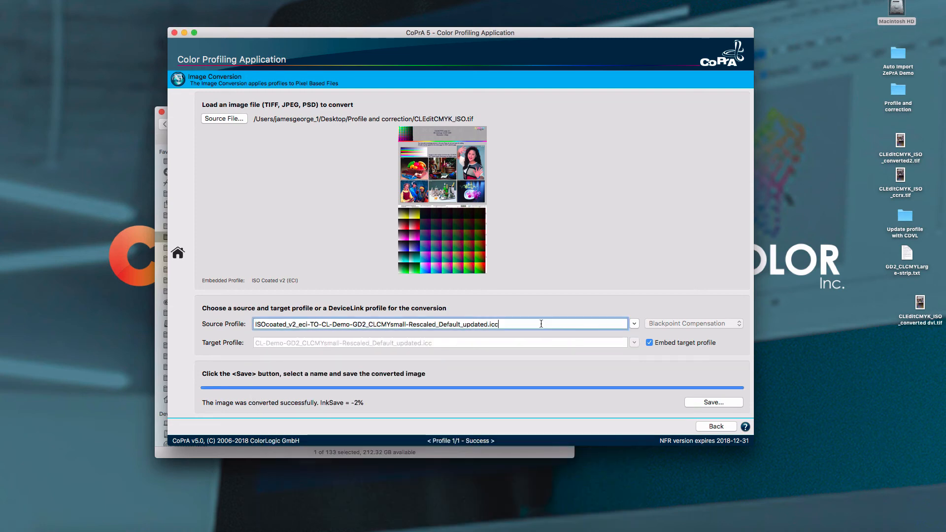
double_click(540, 324)
triple_click(541, 324)
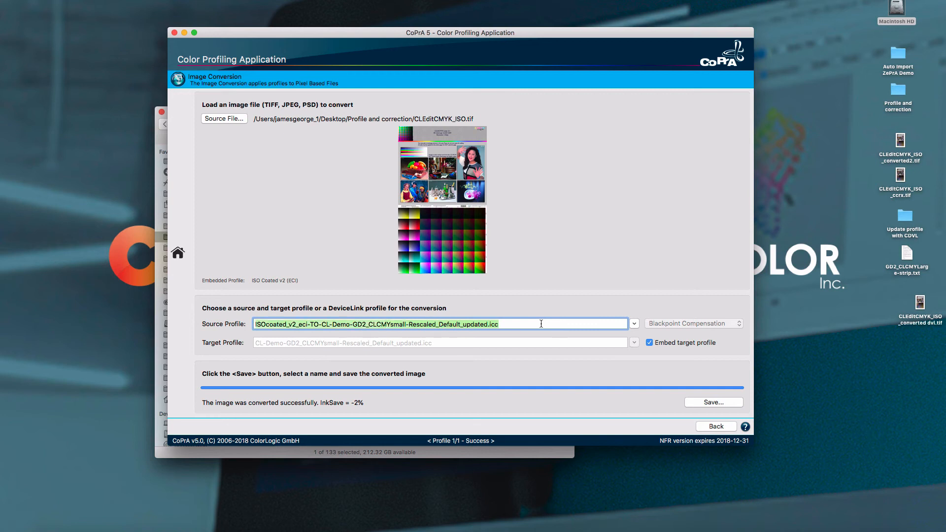
text(iso)
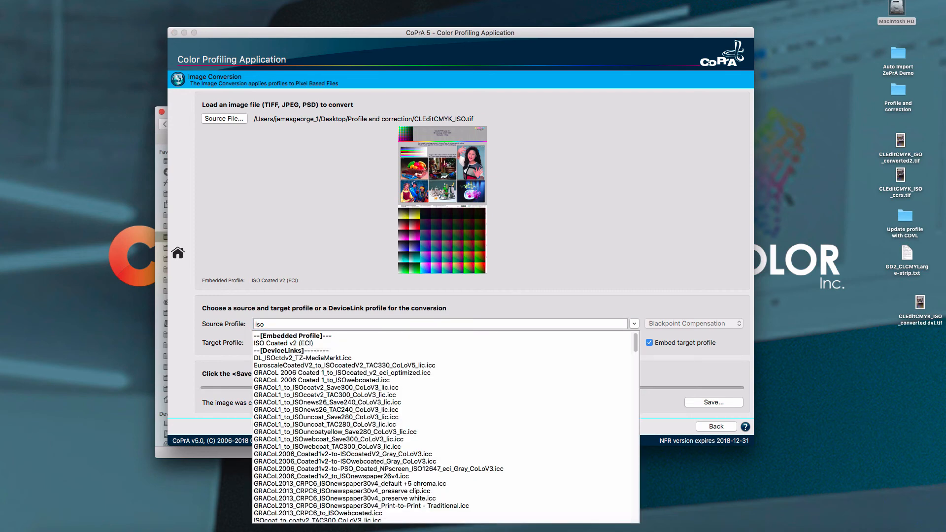
click(255, 212)
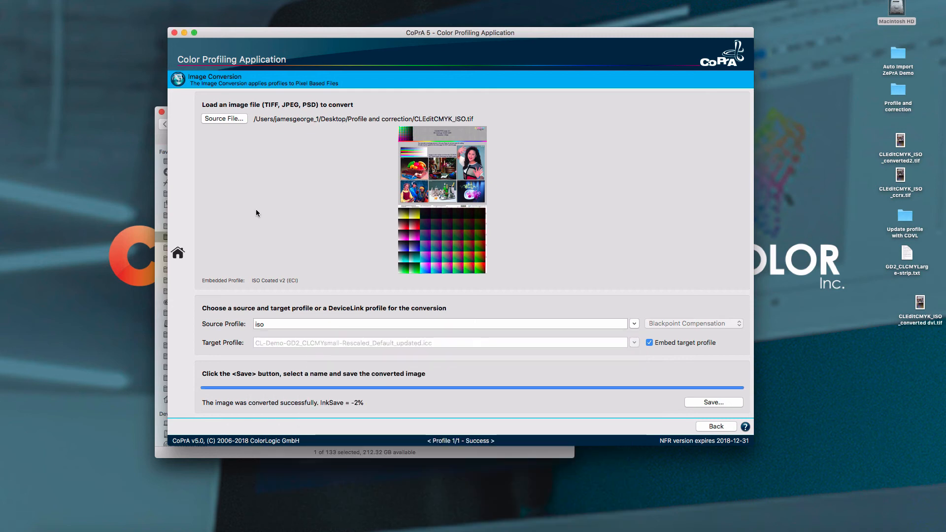
click(267, 324)
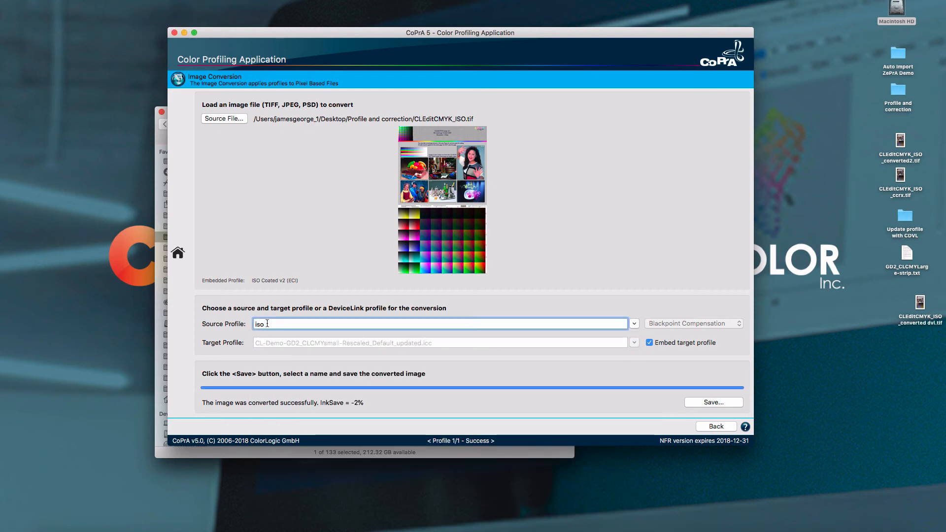
text(c)
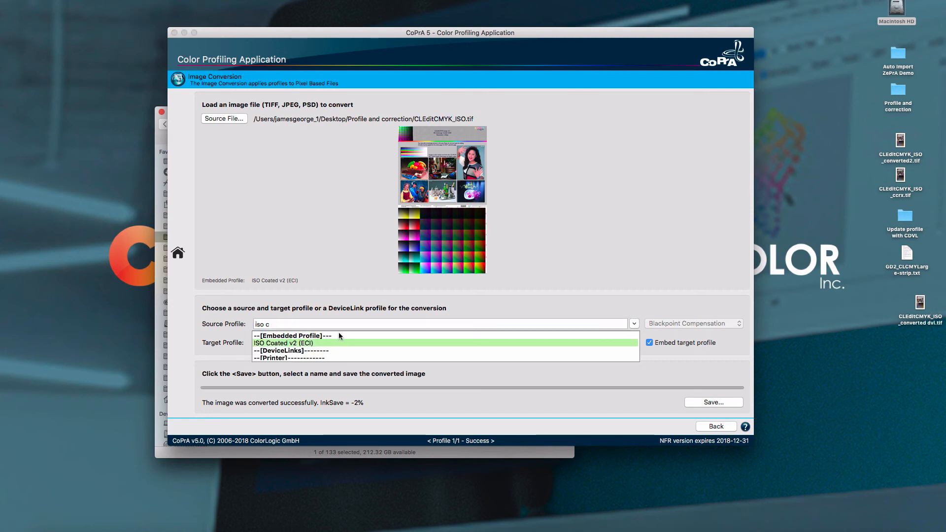
click(339, 337)
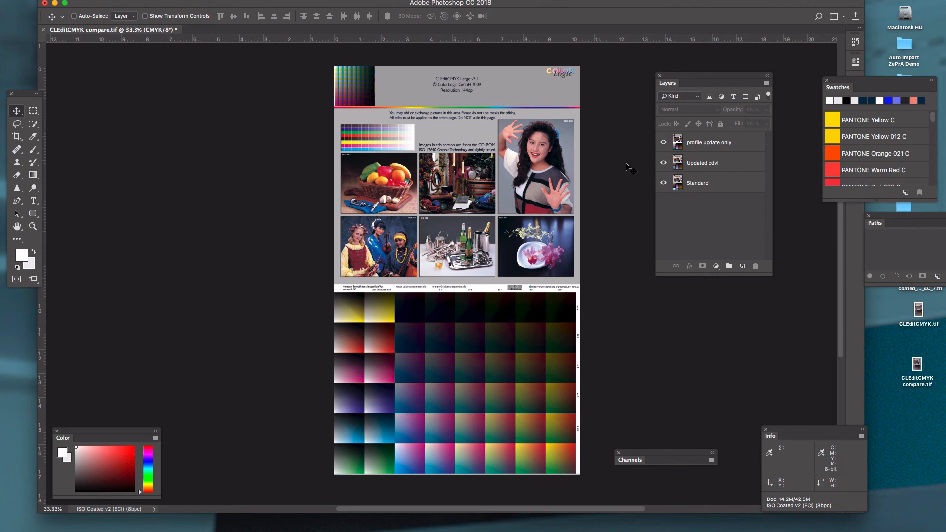
In Photoshop, hide the "profile update only" layer and toggle the "Updated cdvl" layer's visibility to compare it with the Standard layer
click(731, 140)
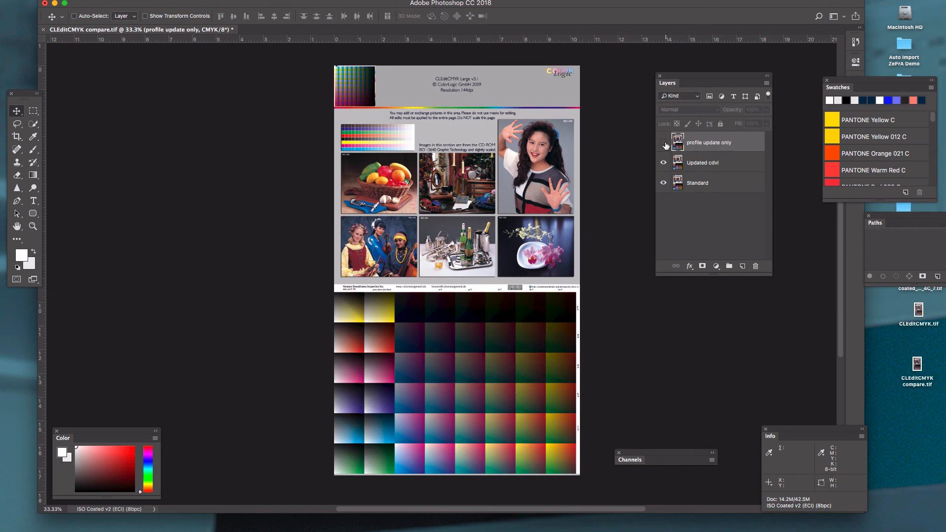
click(745, 166)
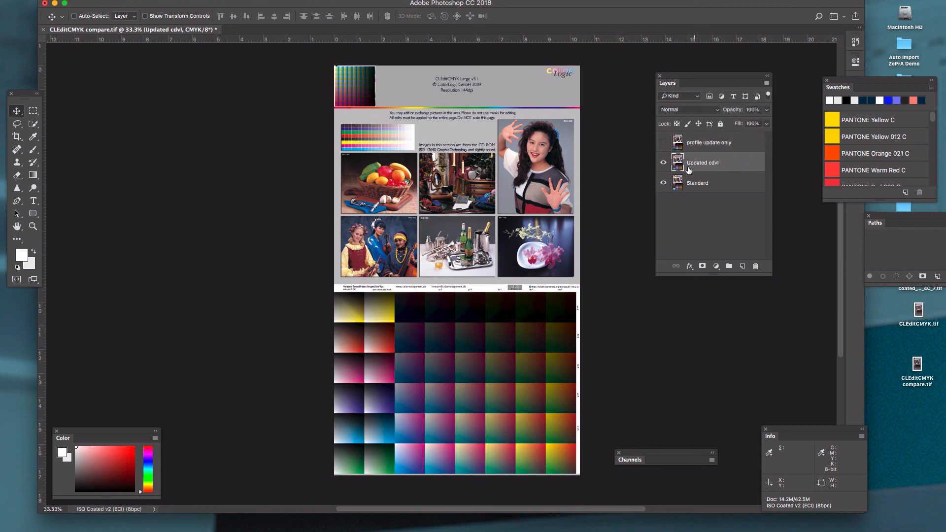
click(663, 163)
click(664, 163)
click(664, 164)
click(664, 163)
click(664, 163)
click(664, 164)
Show the "profile update only" layer, hide "Updated cdvl", and toggle "profile update only" repeatedly to compare it with the Standard layer
click(664, 146)
click(663, 163)
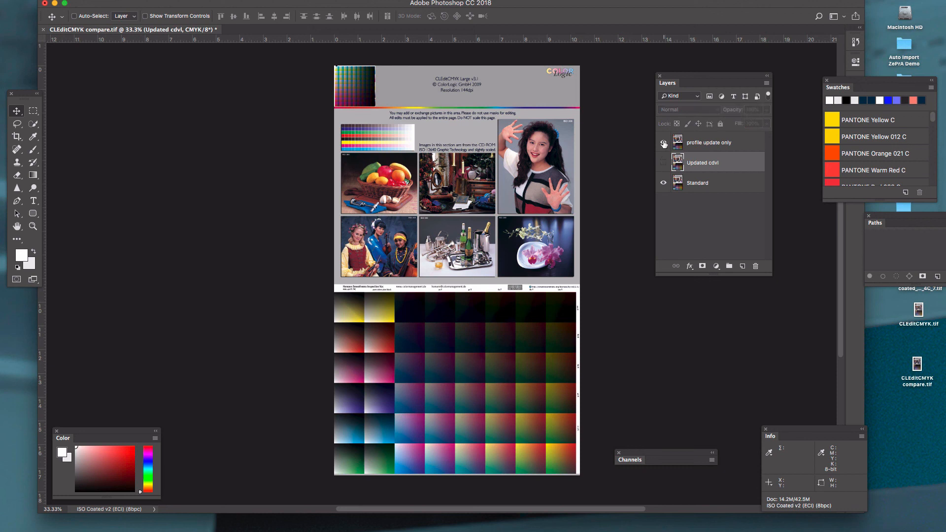
click(663, 143)
click(664, 143)
click(664, 144)
click(663, 143)
click(664, 143)
click(664, 143)
click(664, 143)
click(664, 143)
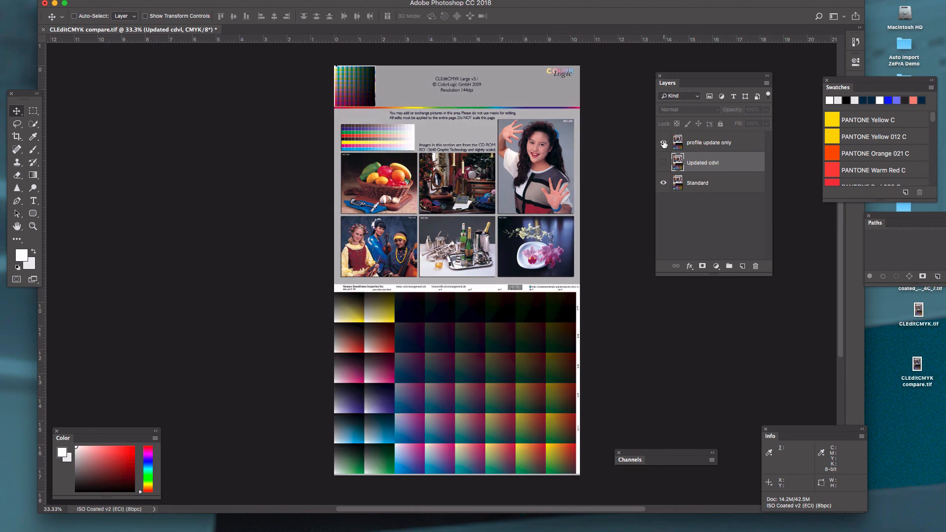